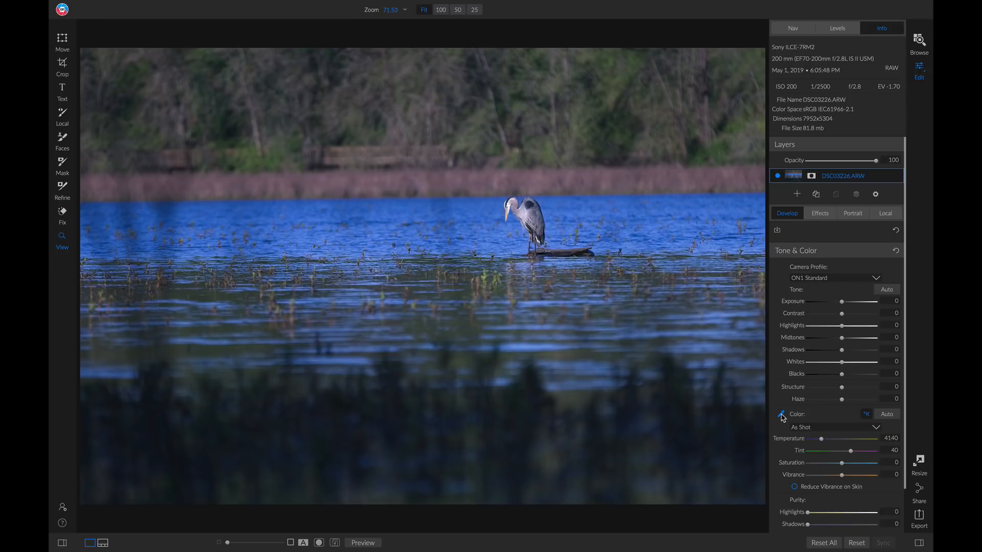
# Set the white balance by sampling the heron's neutral head feathers, and compare the photo with the original
pyautogui.click(781, 415)
pyautogui.click(516, 206)
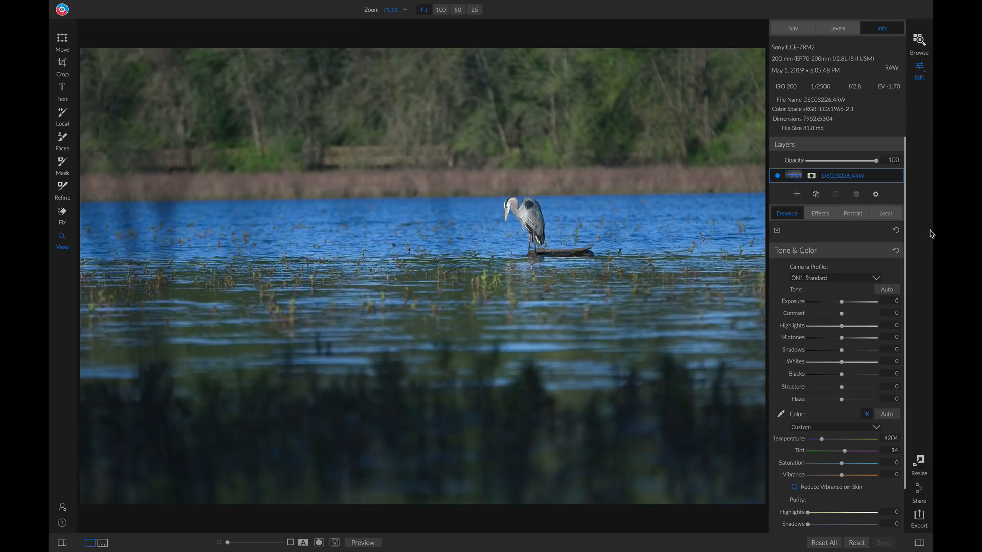
pyautogui.hotkey('ctrl', 'p')
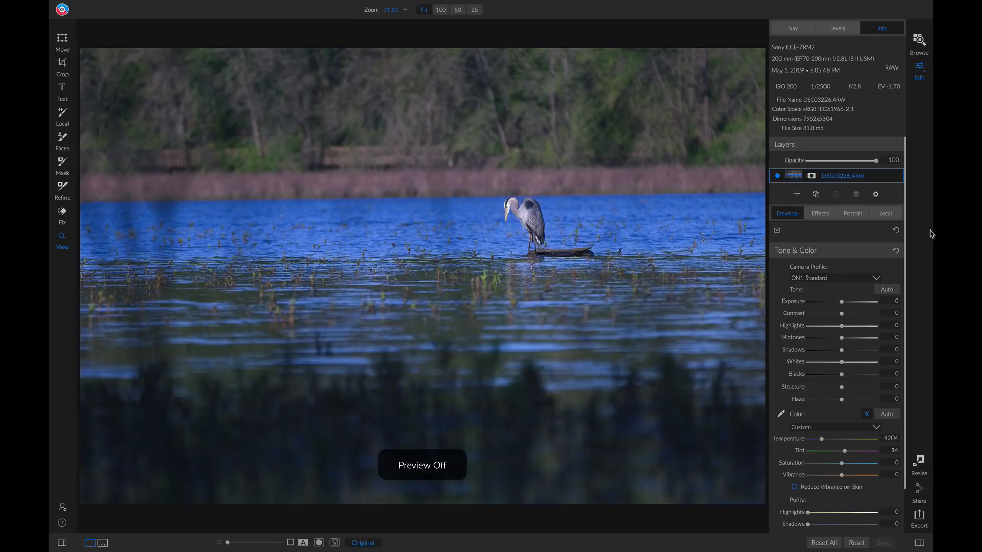
pyautogui.hotkey('ctrl', 'p')
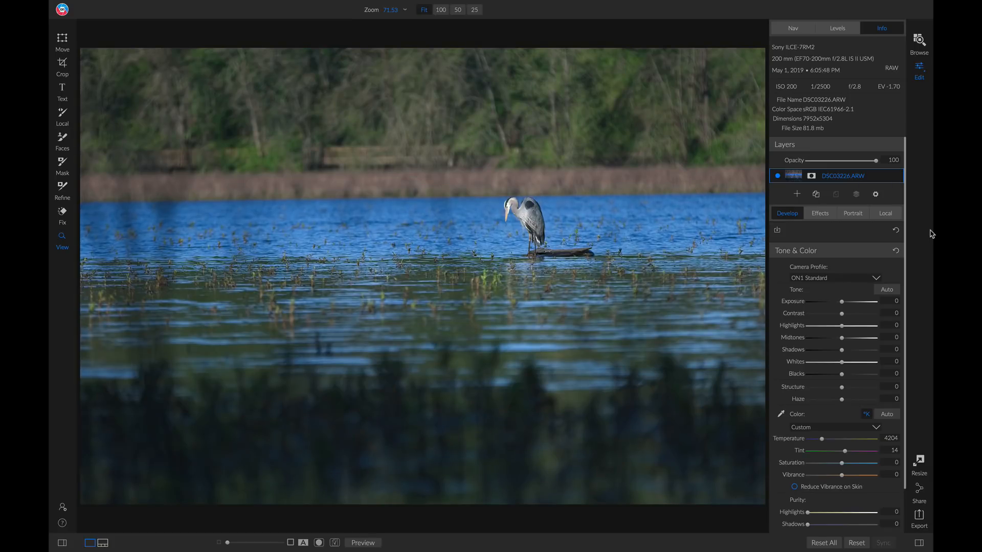
pyautogui.hotkey('ctrl', 'p')
pyautogui.hotkey('ctrl', 'p')
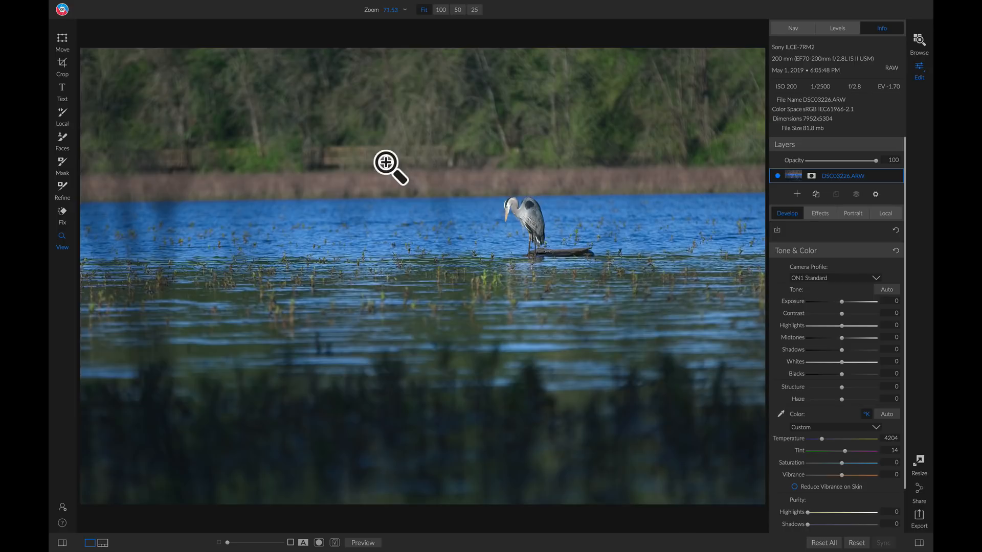
# Level the heron photo along the far edge of the water with the Crop tool and apply the crop
pyautogui.press('c')
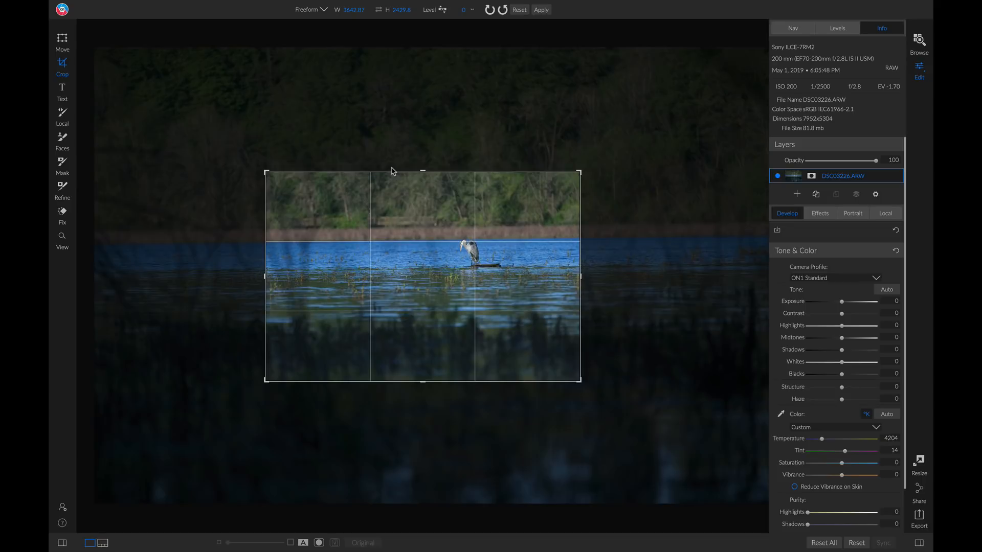
pyautogui.click(443, 10)
pyautogui.moveTo(288, 241); pyautogui.dragTo(586, 240)
pyautogui.press('Return')
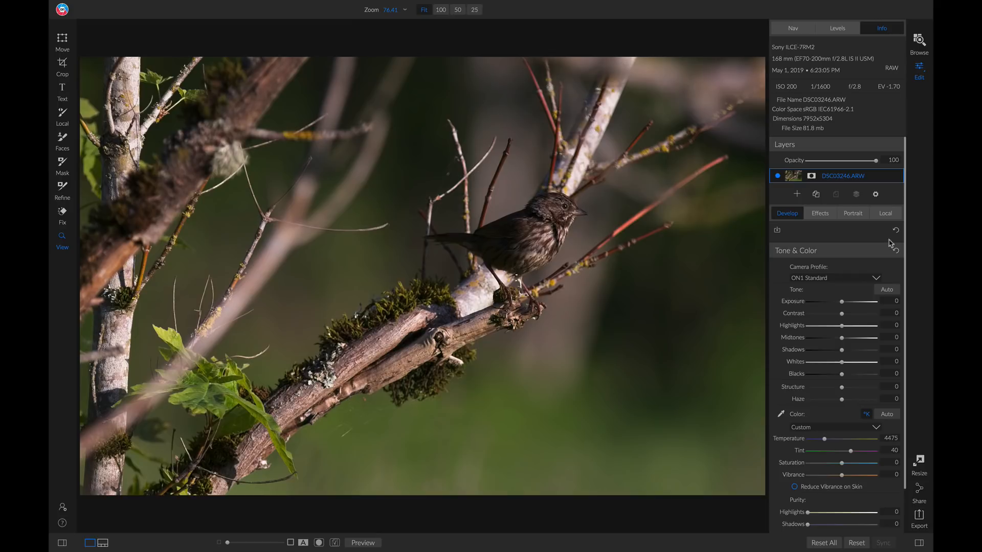
# Set the saturation of the songbird photo to 22 and compare the result with the original
pyautogui.moveTo(842, 464); pyautogui.dragTo(873, 463)
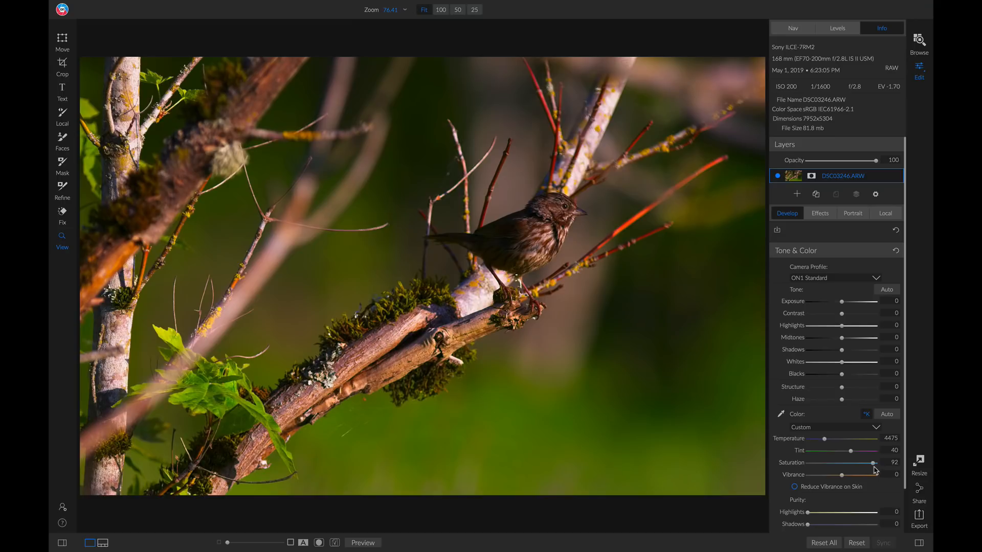
pyautogui.moveTo(873, 465); pyautogui.dragTo(849, 467)
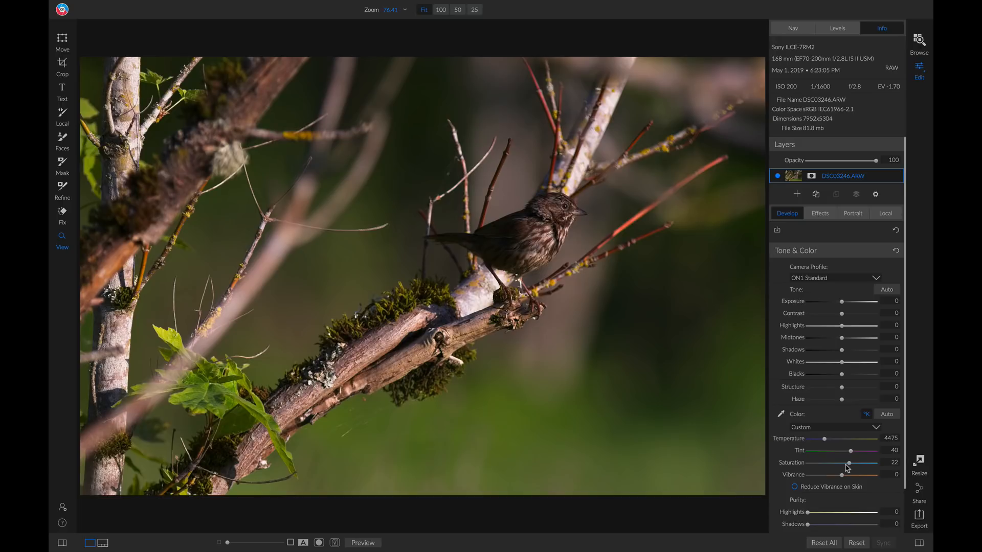
pyautogui.press('\\')
pyautogui.press('\\')
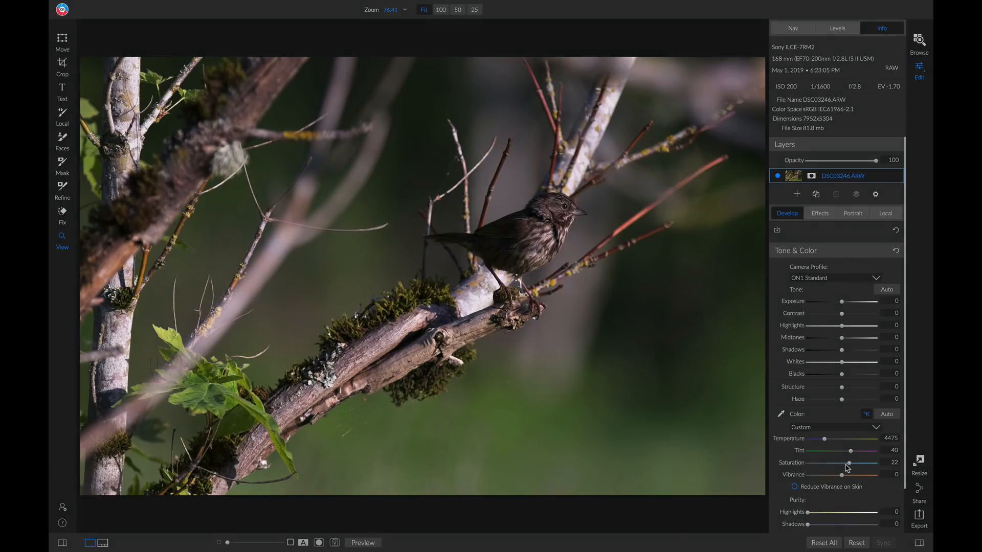
pyautogui.press('\\')
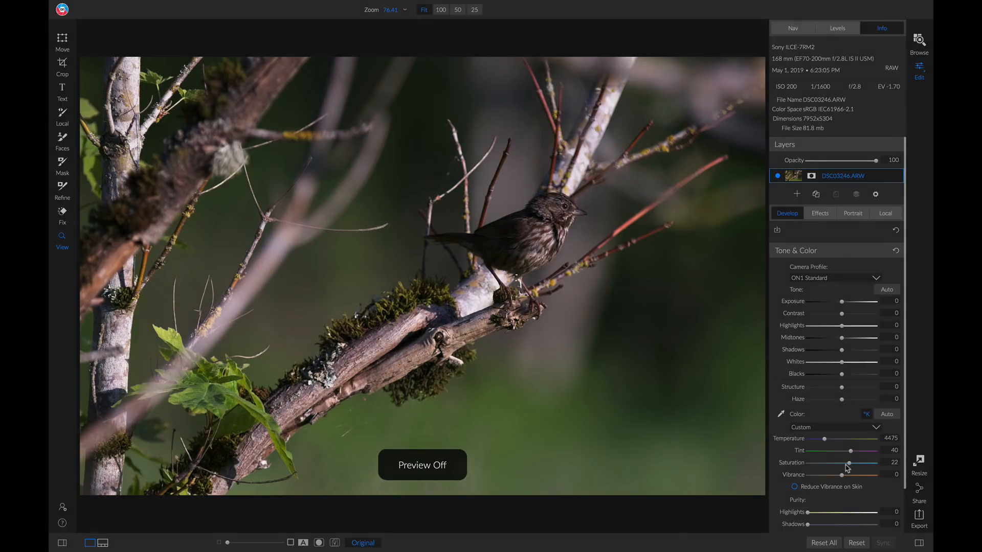
pyautogui.press('\\')
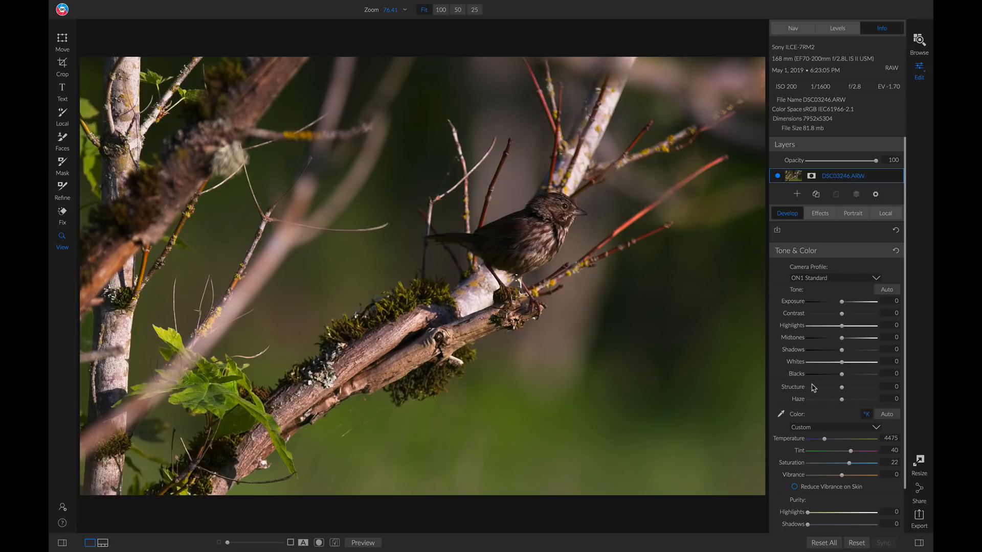
# Add a Dynamic Contrast filter to the songbird photo and invert its mask to hide the effect
pyautogui.click(820, 214)
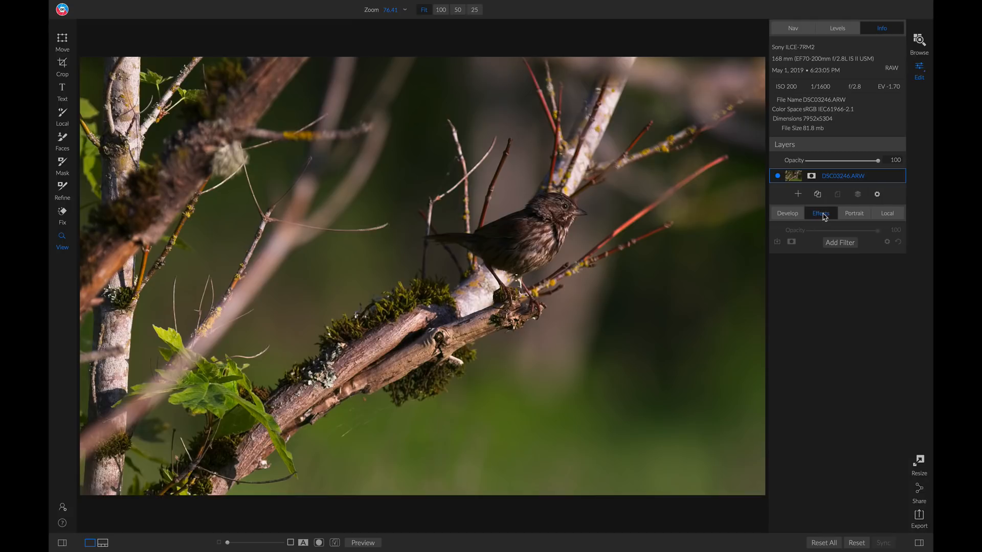
pyautogui.click(842, 244)
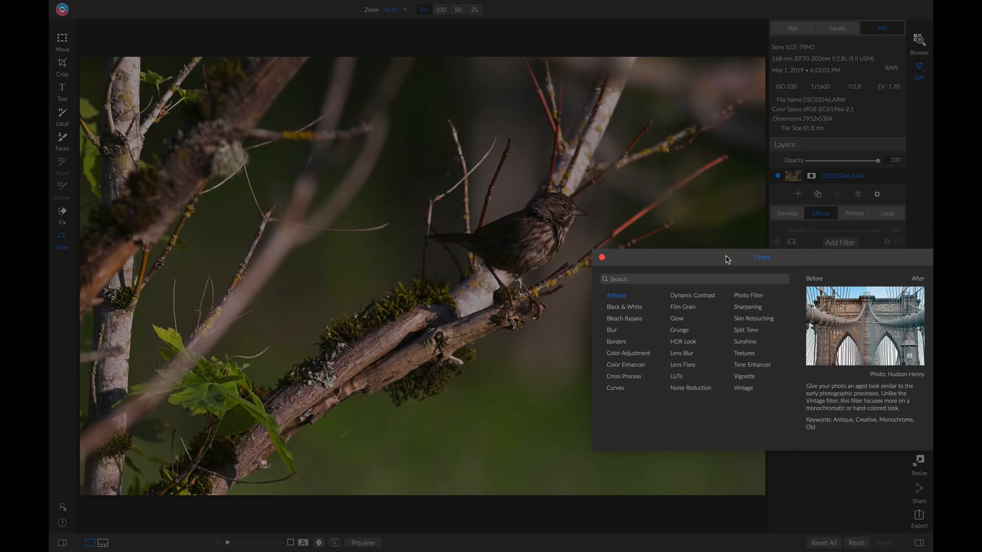
pyautogui.click(698, 301)
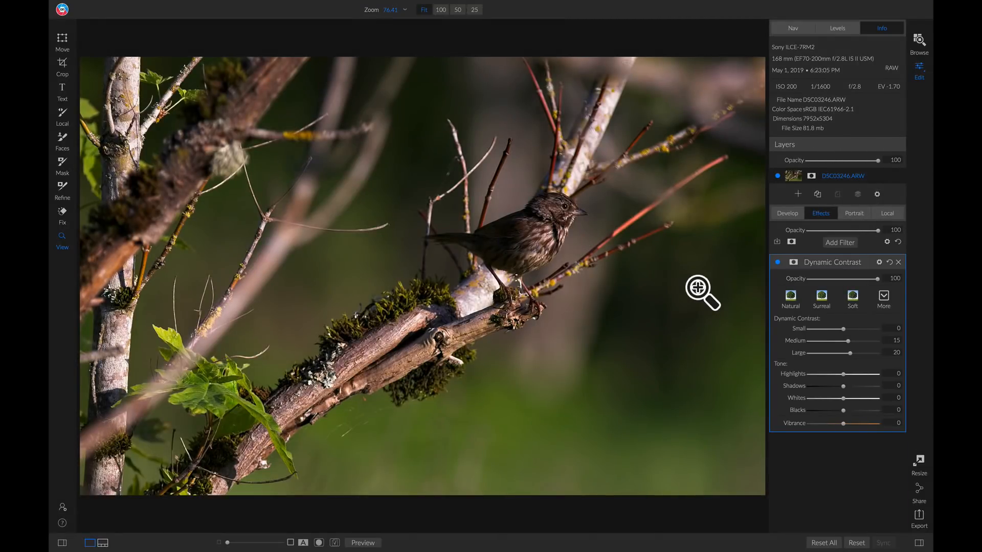
pyautogui.click(793, 264)
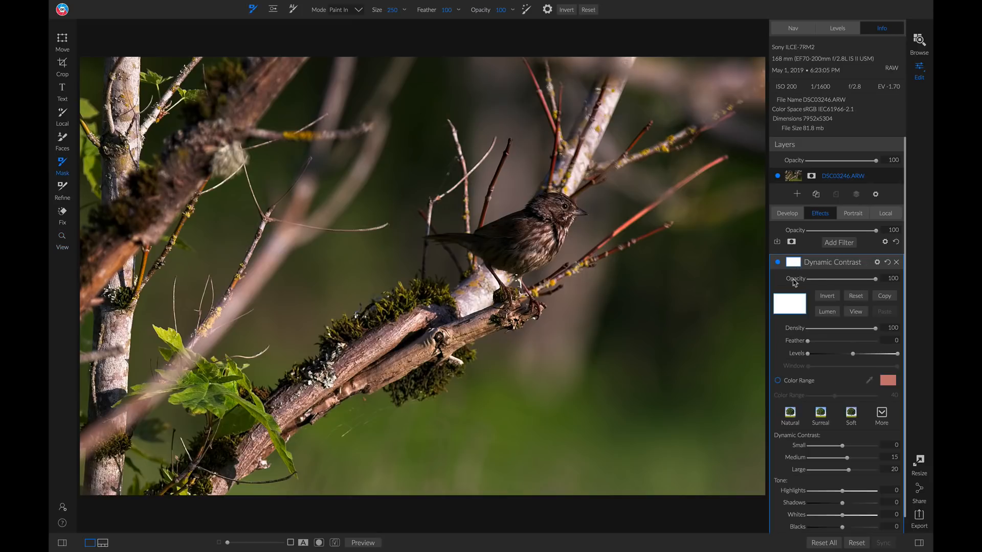
pyautogui.click(828, 296)
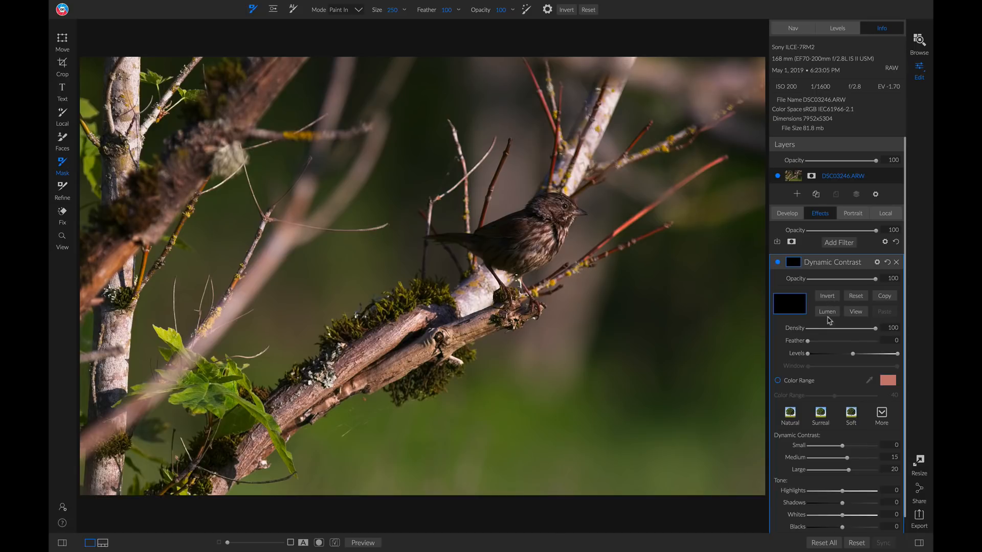
# Apply the Surreal style to the Dynamic Contrast filter and paint the effect in over the bird
pyautogui.click(822, 421)
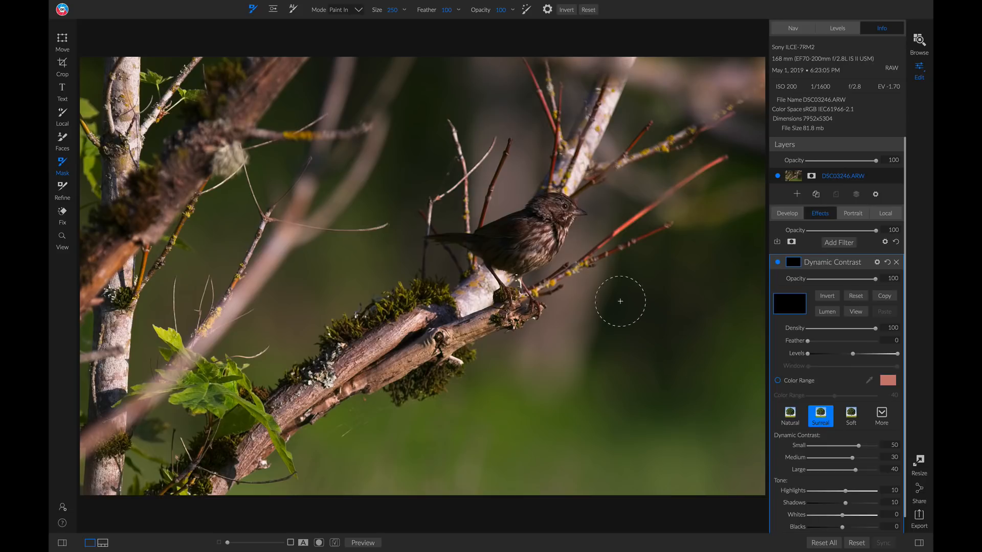
pyautogui.moveTo(562, 215)
pyautogui.mouseDown()
pyautogui.moveTo(524, 251)
pyautogui.moveTo(484, 248)
pyautogui.moveTo(553, 214)
pyautogui.moveTo(583, 214)
pyautogui.moveTo(554, 218)
pyautogui.moveTo(496, 281)
pyautogui.moveTo(521, 315)
pyautogui.moveTo(536, 312)
pyautogui.moveTo(518, 311)
pyautogui.moveTo(510, 271)
pyautogui.moveTo(520, 240)
pyautogui.moveTo(456, 241)
pyautogui.moveTo(520, 238)
pyautogui.mouseUp()
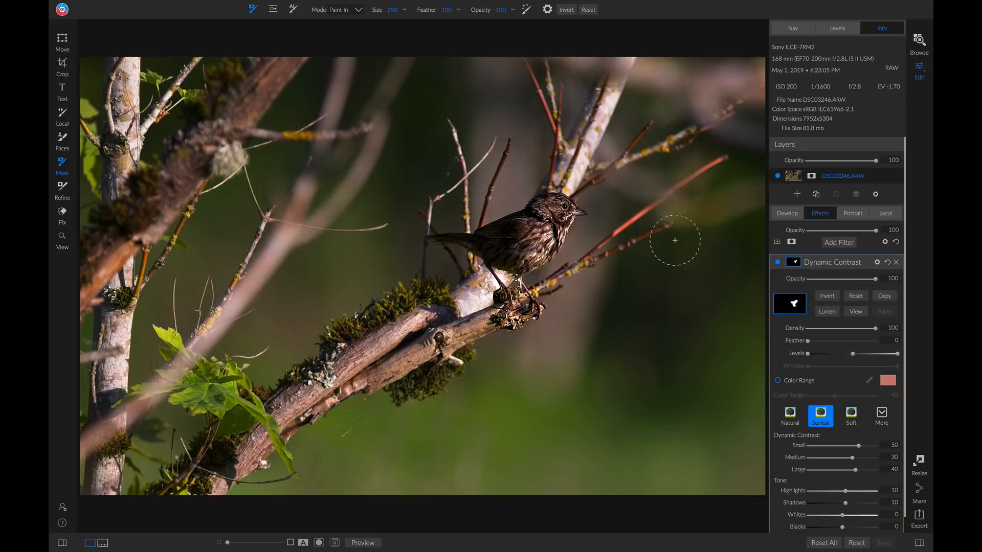
# Compare the photo with and without the Dynamic Contrast filter, and set the filter's opacity to 90
pyautogui.click(778, 263)
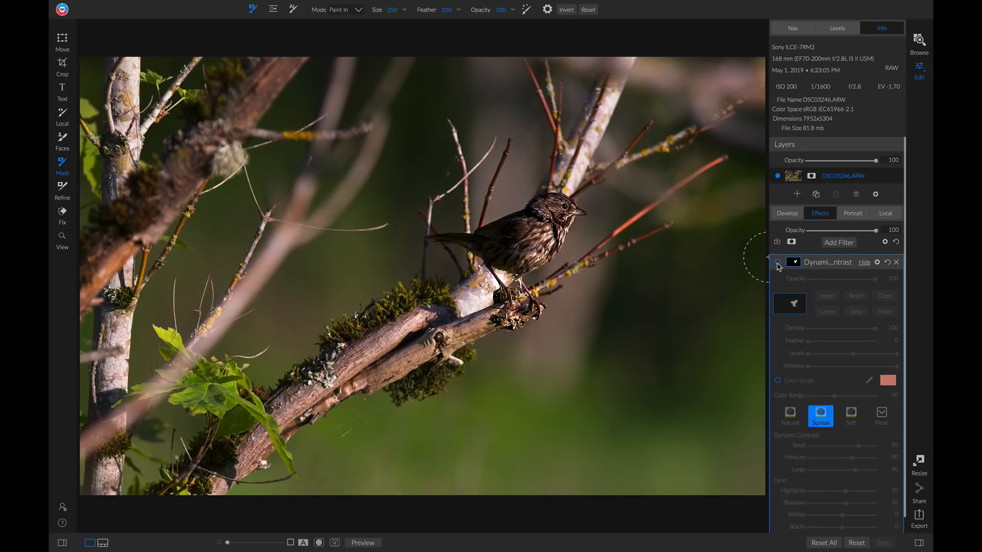
pyautogui.click(778, 263)
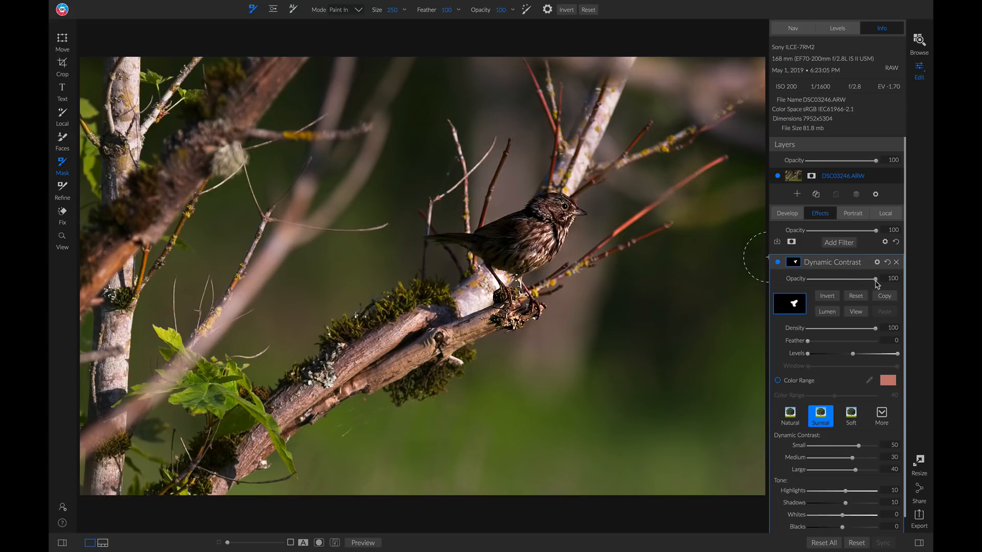
pyautogui.moveTo(873, 281)
pyautogui.mouseDown()
pyautogui.moveTo(843, 283)
pyautogui.moveTo(870, 286)
pyautogui.mouseUp()
pyautogui.press('z')
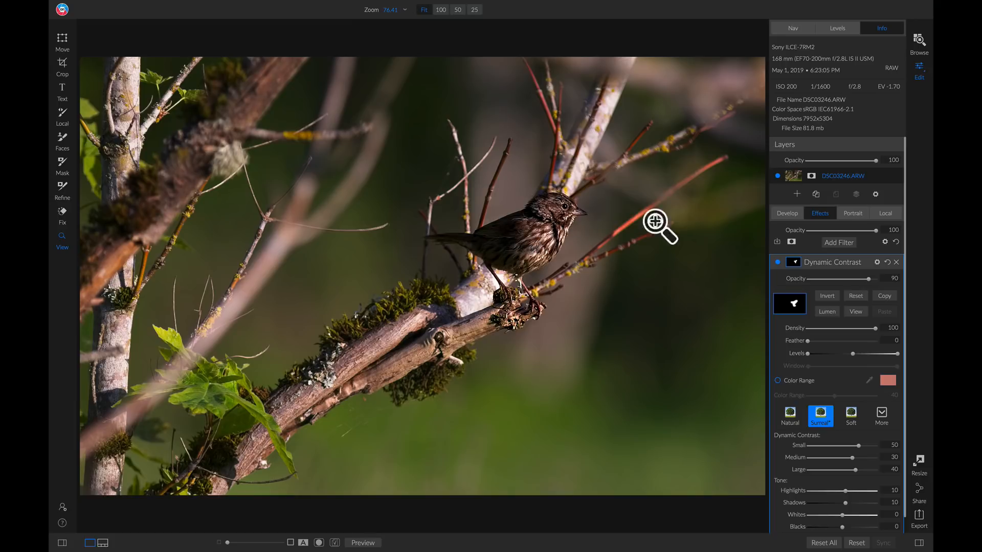
# Give the local adjustment the Reveal Shadows style and paint it in over the bird's head and body
pyautogui.click(892, 216)
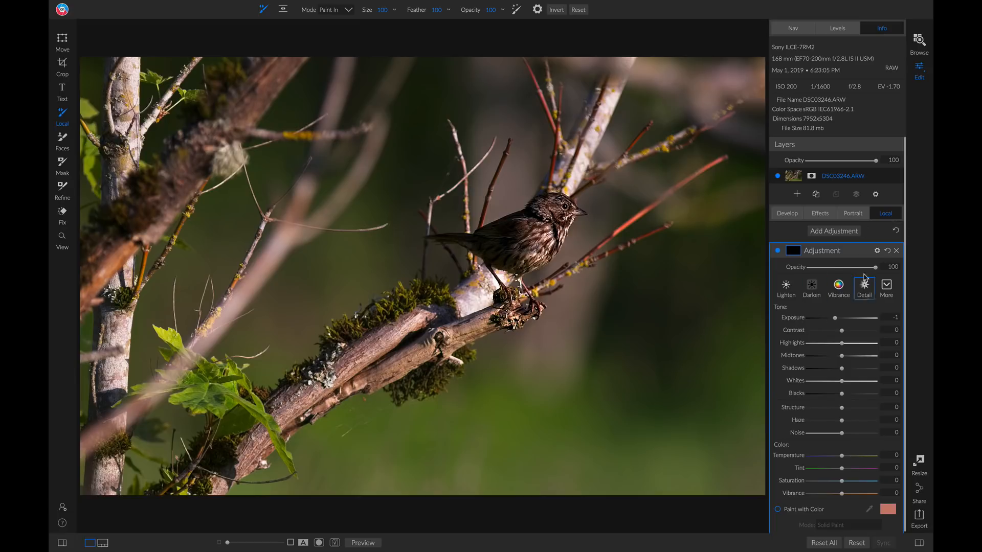
pyautogui.click(887, 288)
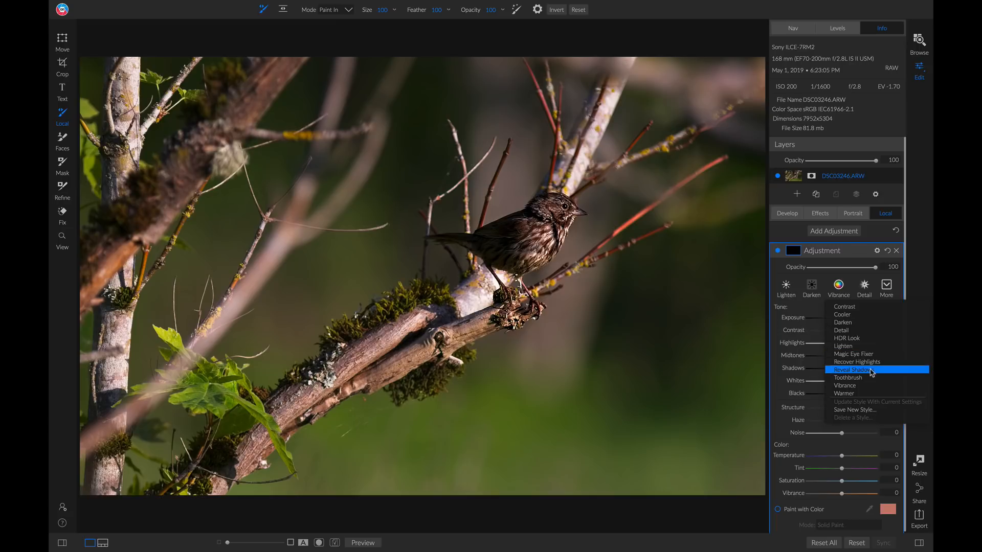
pyautogui.click(872, 371)
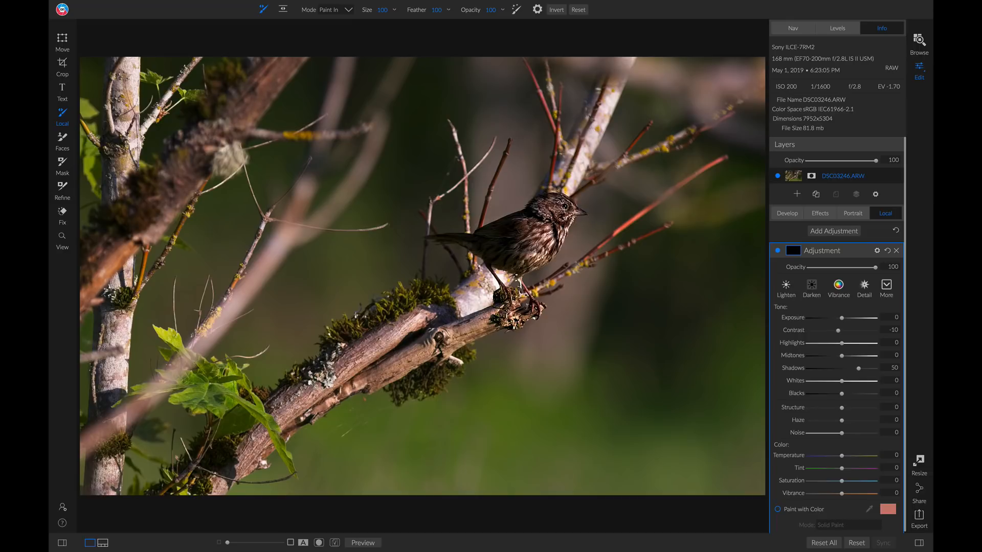
pyautogui.moveTo(564, 207)
pyautogui.mouseDown()
pyautogui.moveTo(486, 239)
pyautogui.moveTo(528, 217)
pyautogui.moveTo(549, 222)
pyautogui.moveTo(491, 255)
pyautogui.moveTo(511, 245)
pyautogui.moveTo(477, 251)
pyautogui.moveTo(565, 215)
pyautogui.moveTo(565, 230)
pyautogui.moveTo(537, 261)
pyautogui.moveTo(484, 243)
pyautogui.mouseUp()
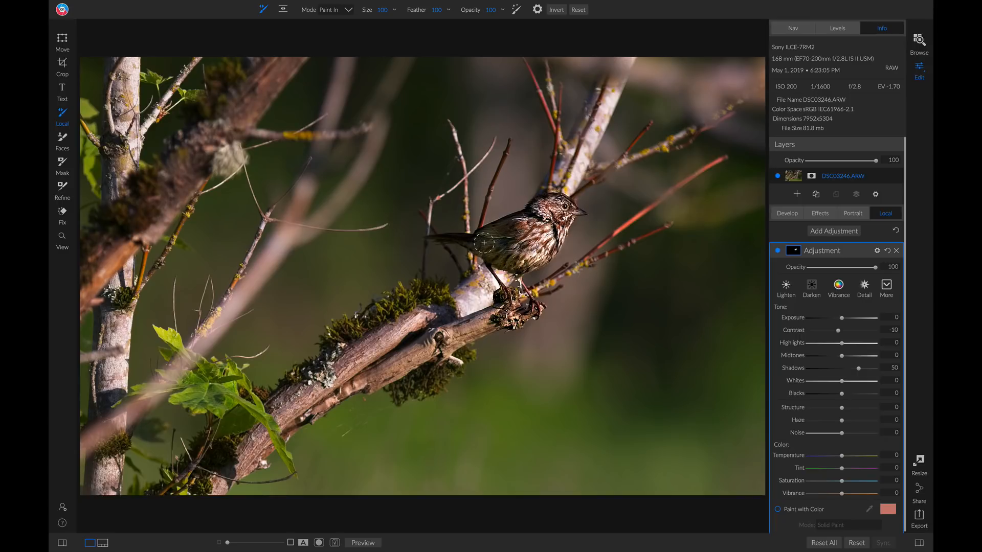
# Reduce the local adjustment brush size to 30
pyautogui.press('[')
pyautogui.press('[')
pyautogui.press('[')
pyautogui.press('[')
pyautogui.press('[')
pyautogui.press('[')
pyautogui.press('[')
# Set the Reveal Shadows adjustment's opacity to 68 and compare the bird with and without it
pyautogui.moveTo(876, 270); pyautogui.dragTo(855, 271)
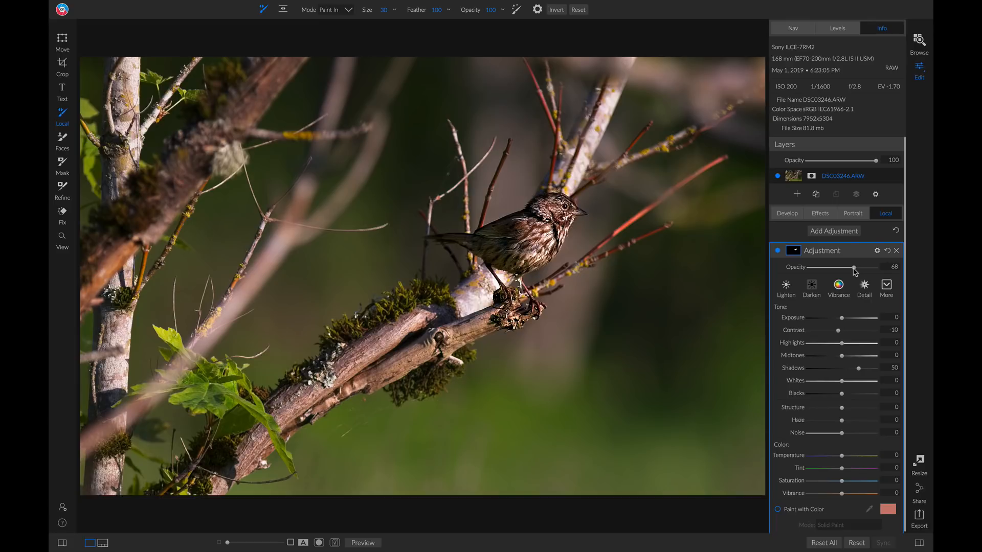
pyautogui.click(778, 250)
pyautogui.click(778, 251)
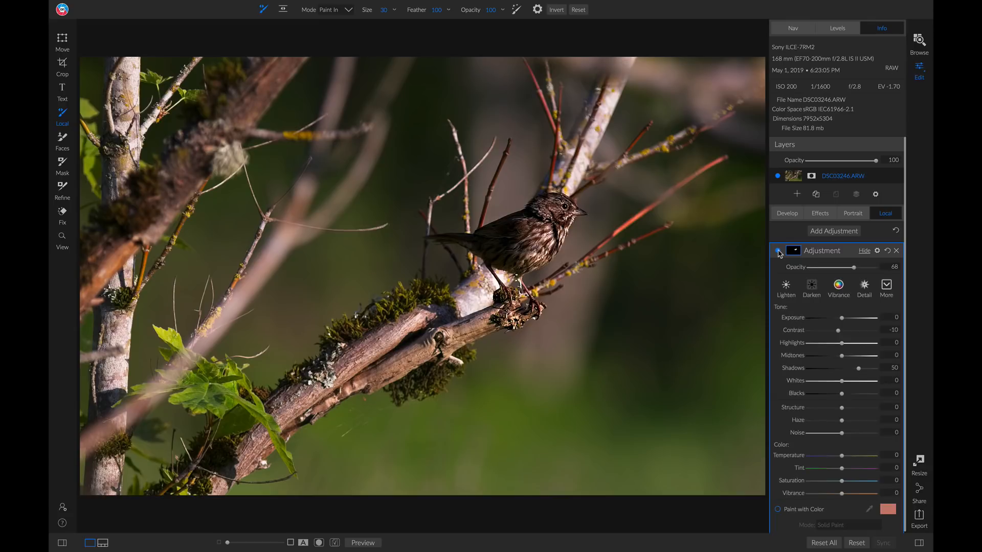